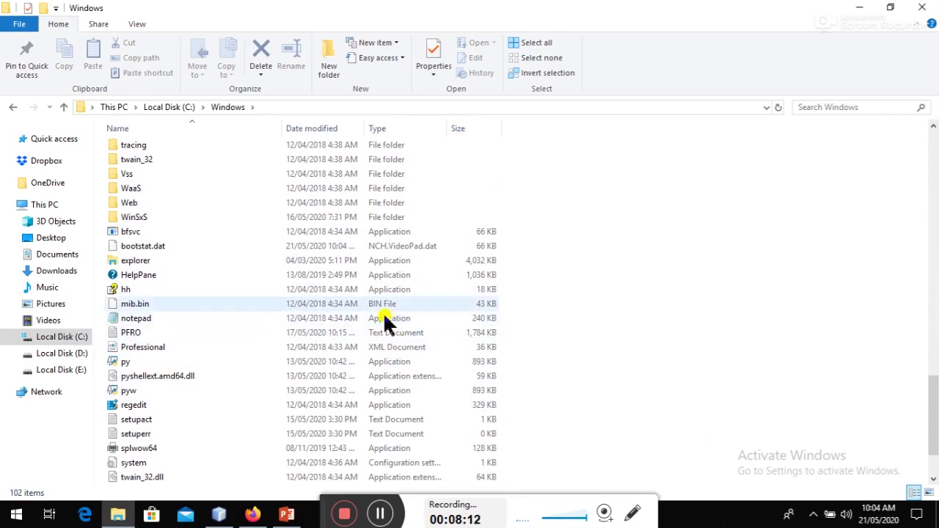
Step: Check the file type and extension of the hh application in its properties, and close them
click(378, 289)
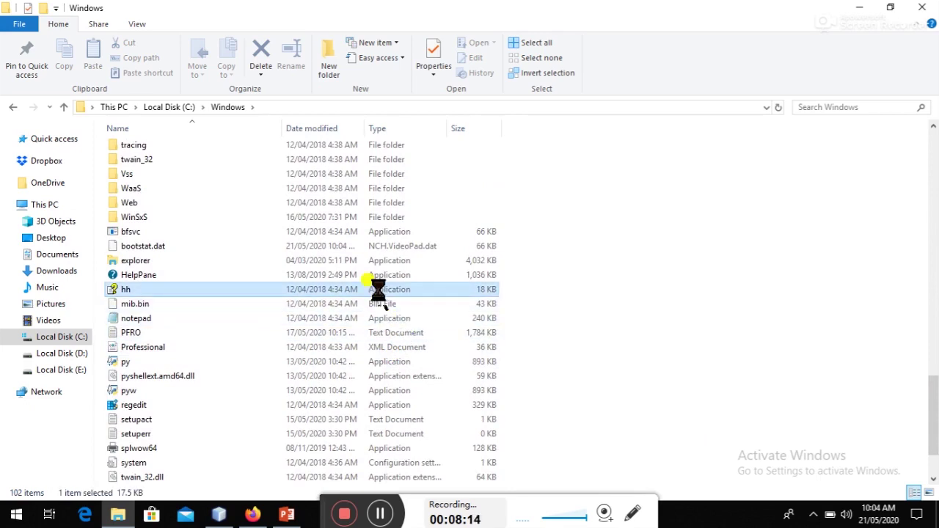
right_click(411, 290)
click(424, 283)
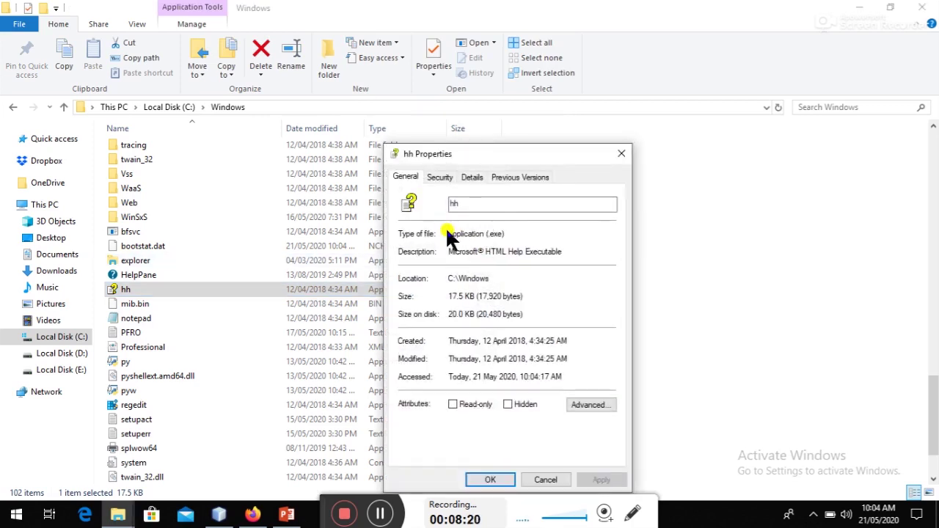
drag(492, 235, 508, 235)
click(509, 235)
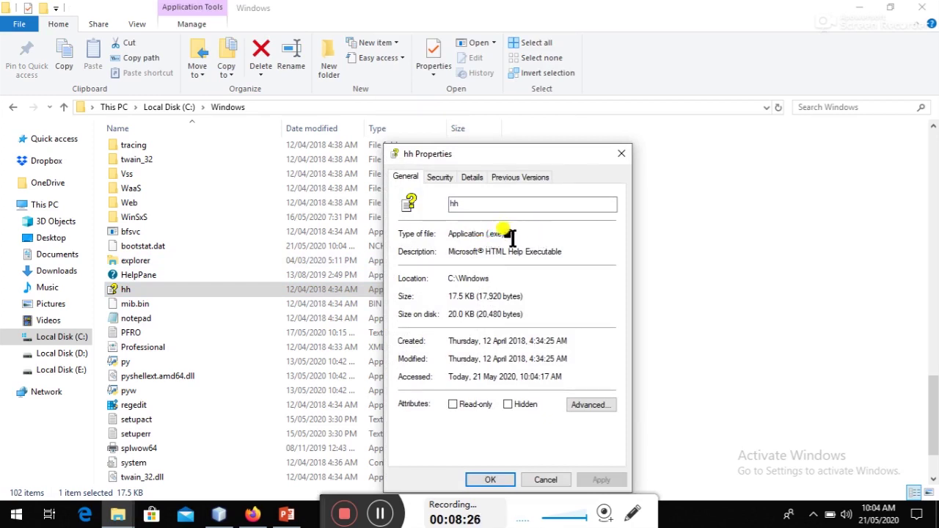
click(622, 154)
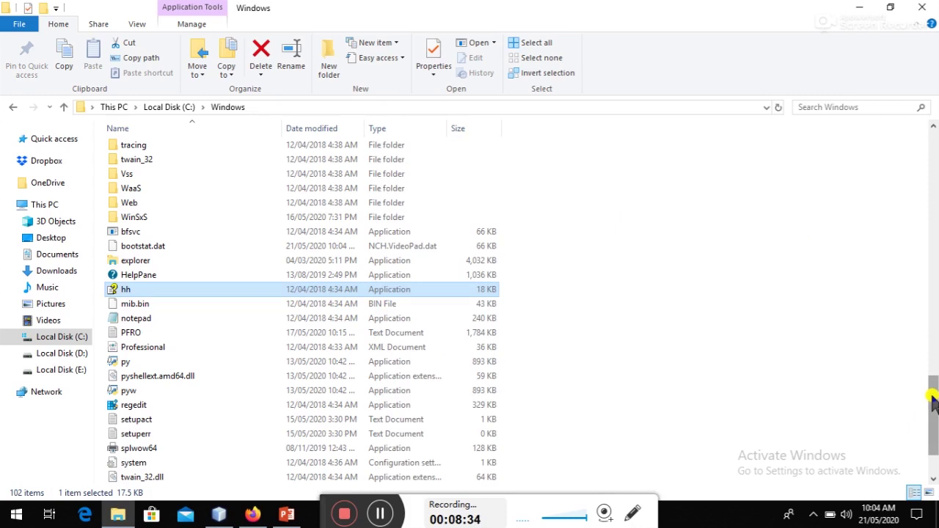
Step: Check the file type and extension of twain_32.dll in its properties, and close them
drag(931, 398, 934, 422)
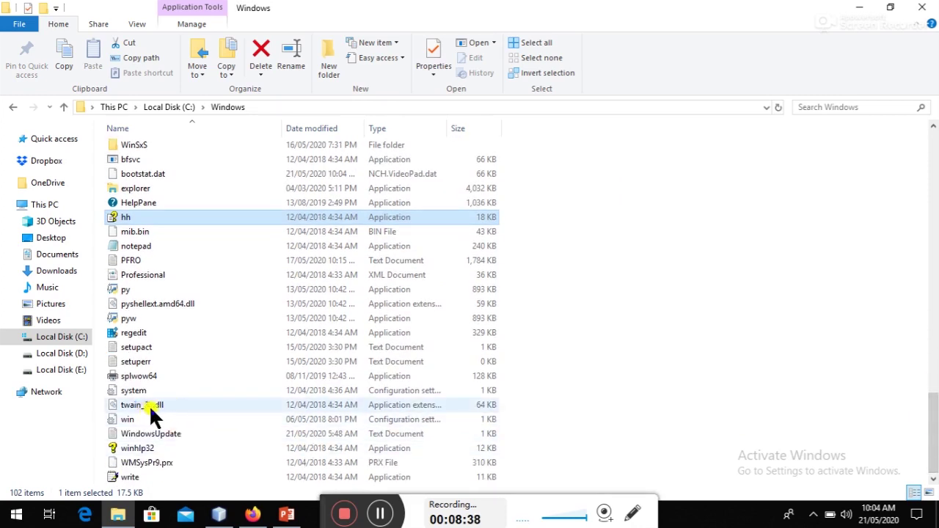
mouse_move(158, 408)
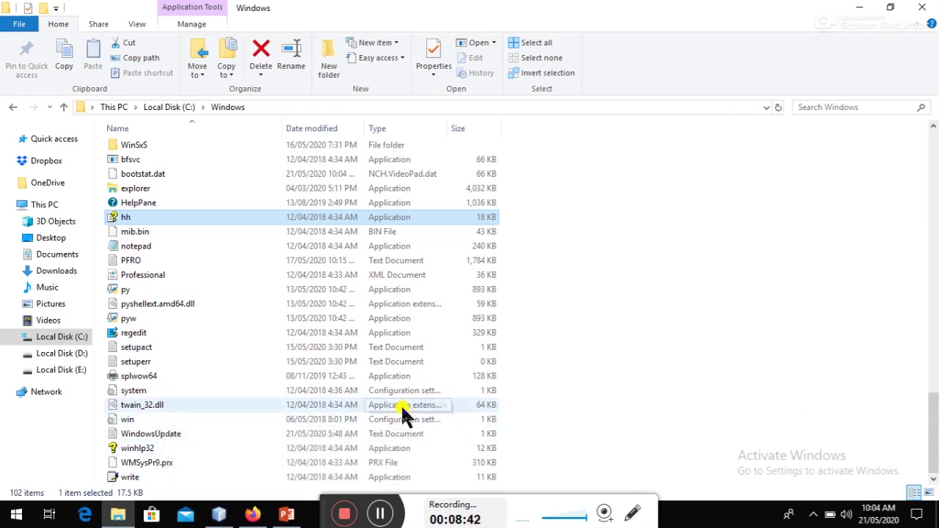
right_click(393, 413)
click(414, 396)
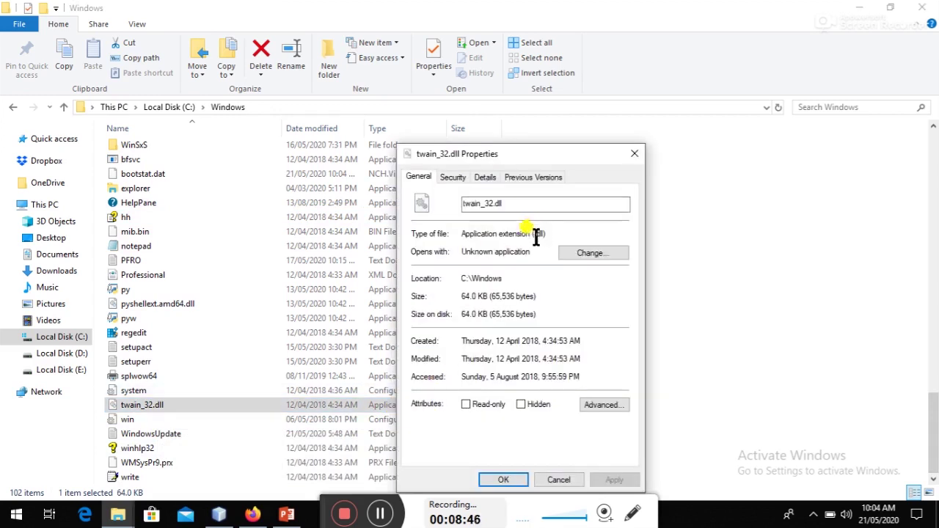
drag(533, 233, 552, 234)
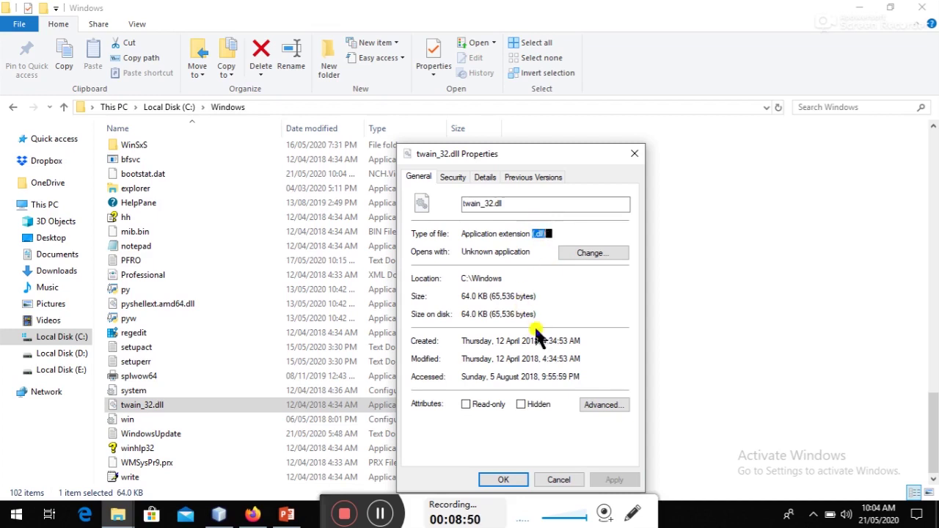
click(504, 479)
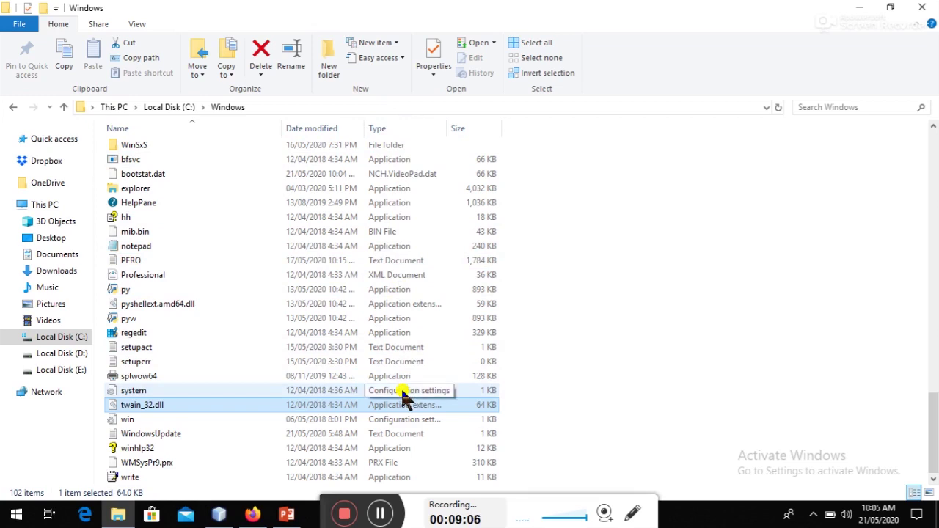
Step: Check the file type and extension of the system configuration settings file in its properties, and close them
click(384, 395)
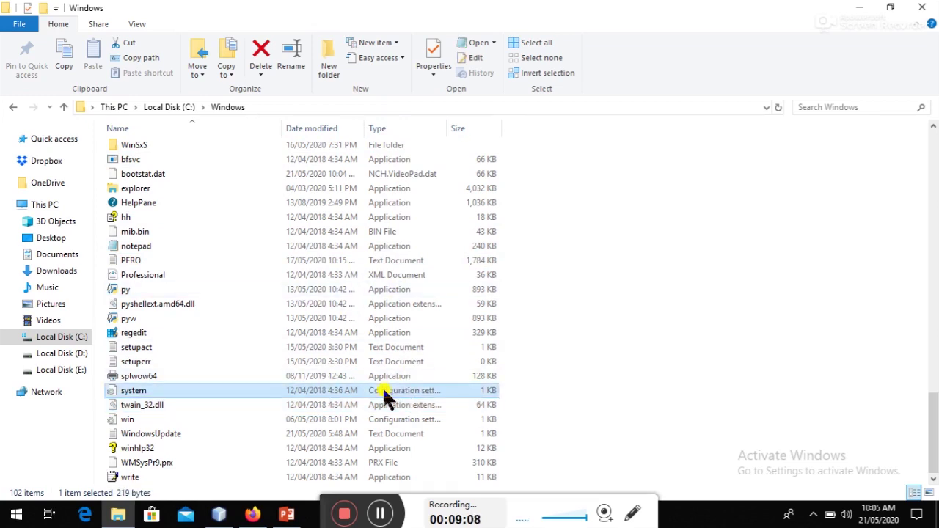
right_click(384, 395)
click(413, 377)
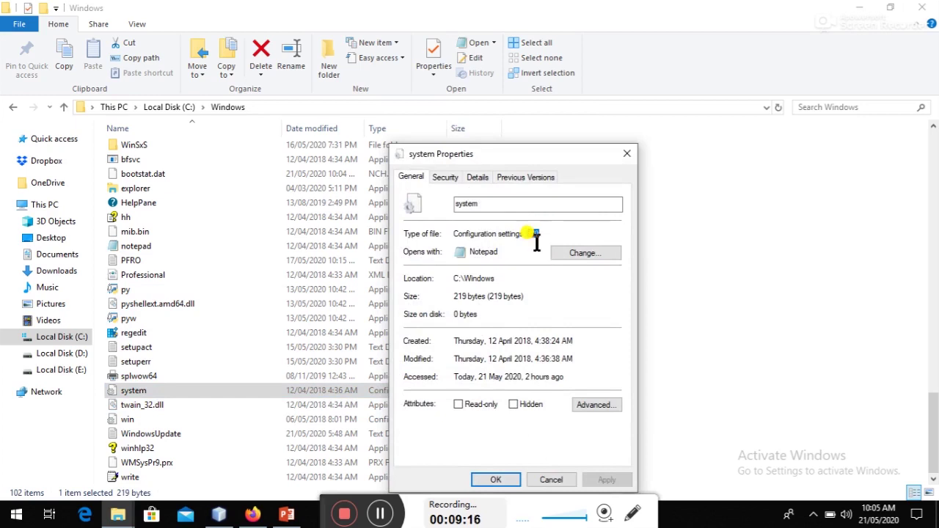
click(496, 480)
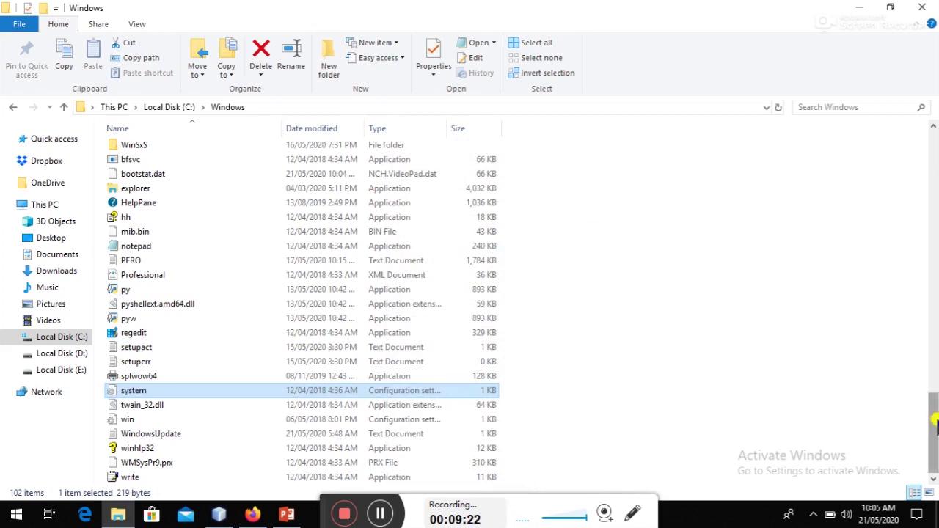
Step: Open the Help folder in C:\Windows, look through its Windows and ContentStore subfolders, and return to Help
drag(935, 421, 929, 214)
double_click(203, 215)
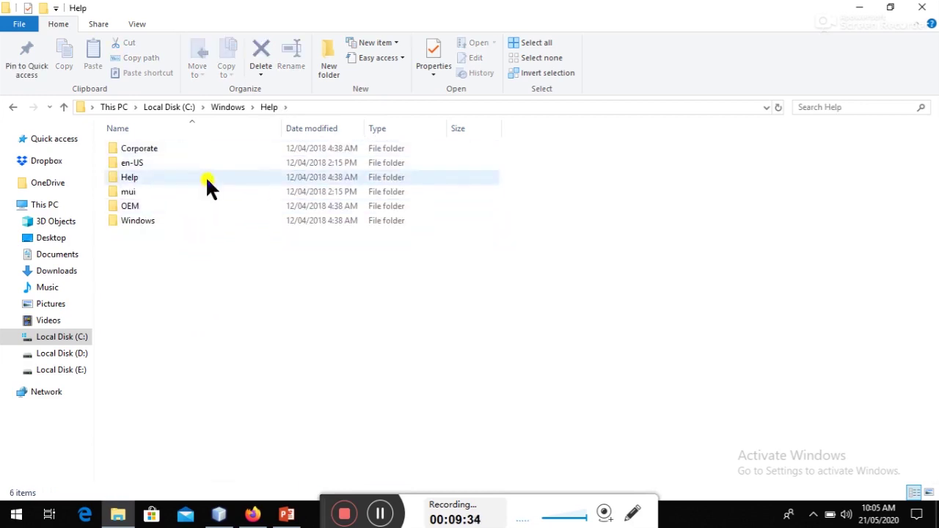
double_click(178, 220)
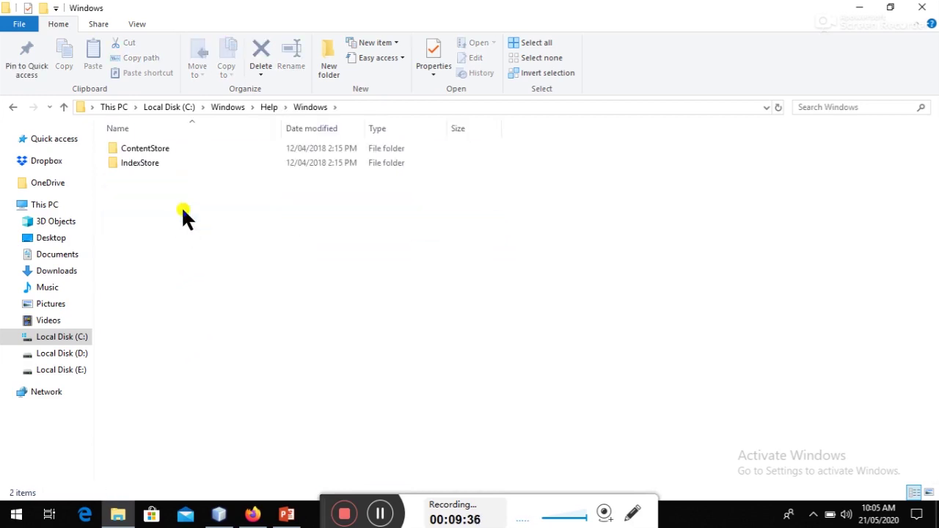
double_click(157, 150)
double_click(212, 146)
key(BackSpace)
key(BackSpace)
key(BackSpace)
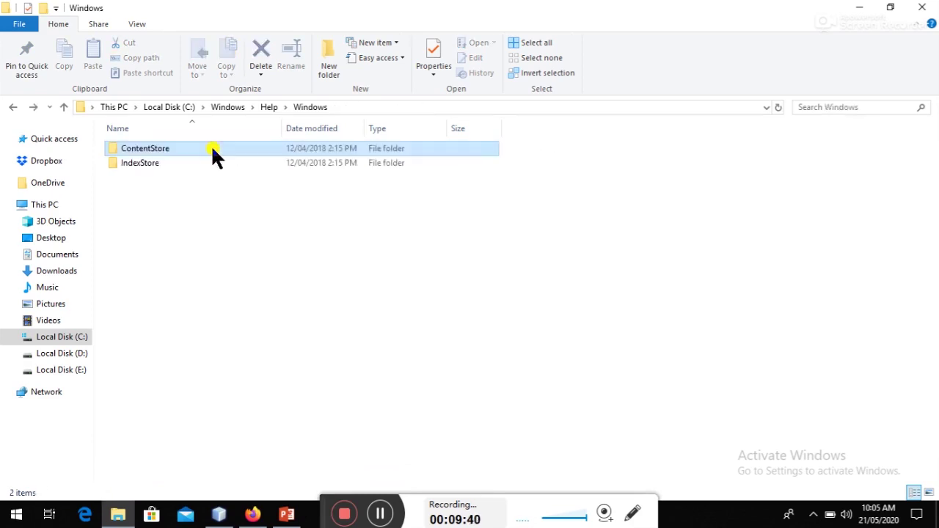
Step: Search the Help folder for .chm and check the file type of the mmc help file in its properties
click(824, 108)
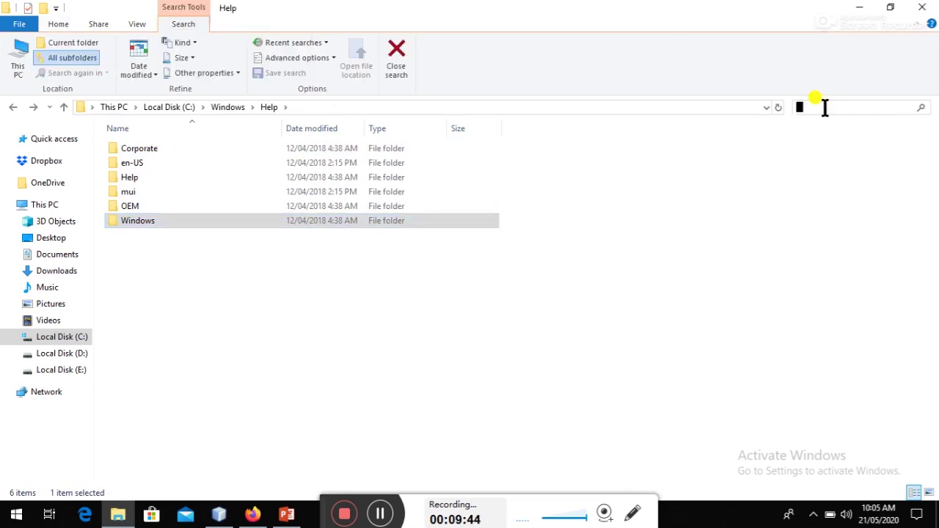
text(.chm)
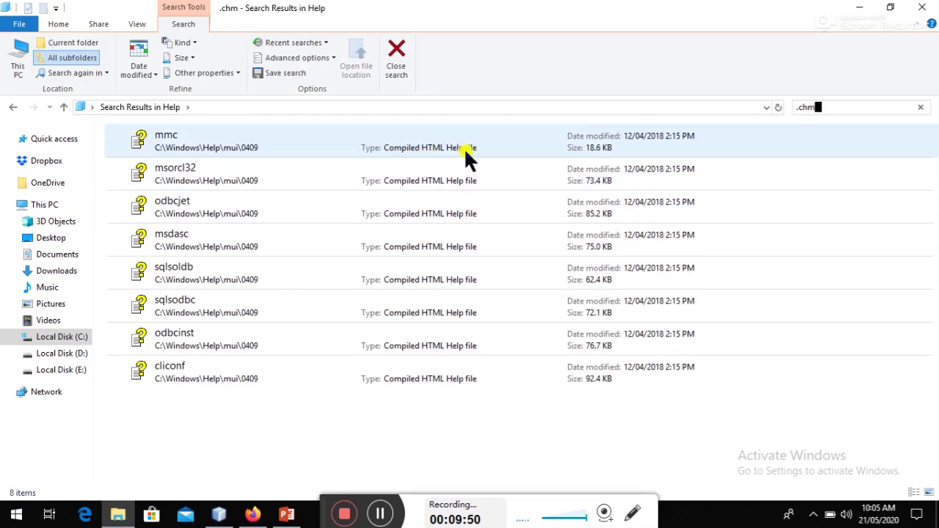
right_click(461, 148)
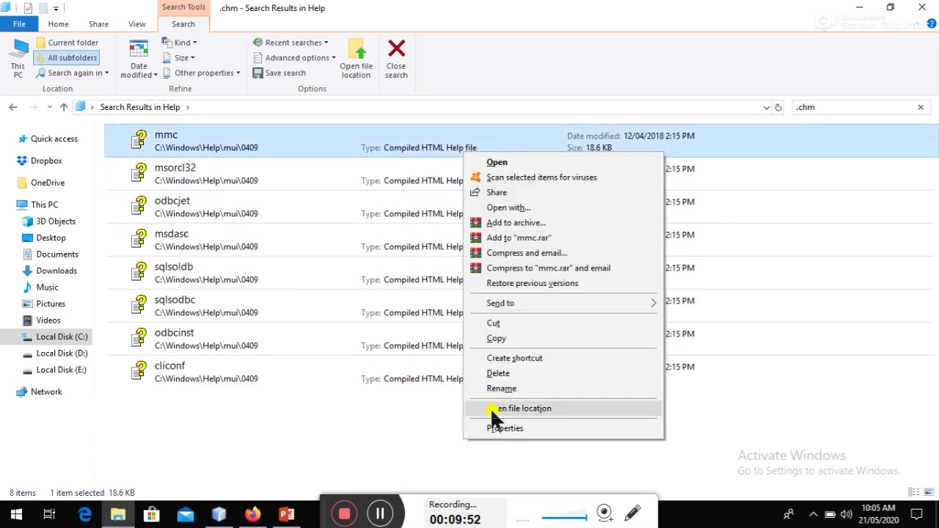
click(491, 426)
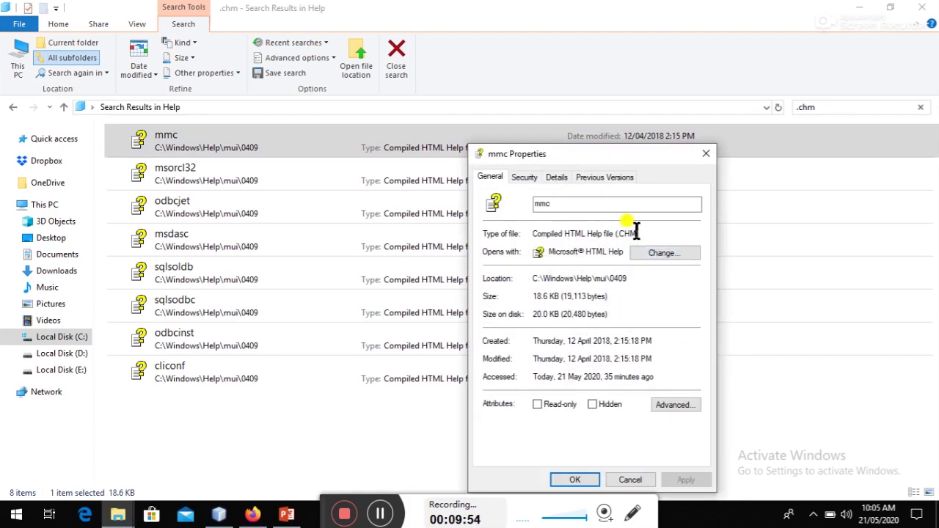
drag(637, 234, 622, 234)
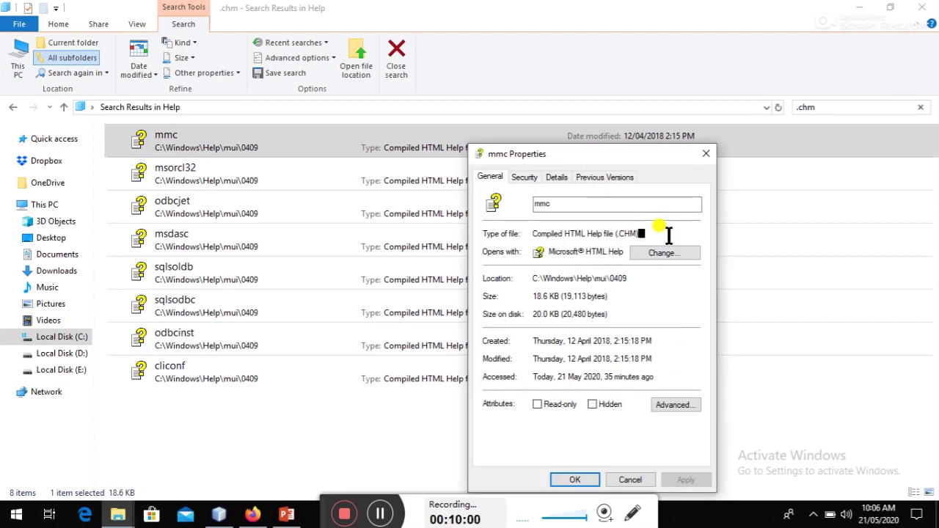
click(631, 480)
click(632, 481)
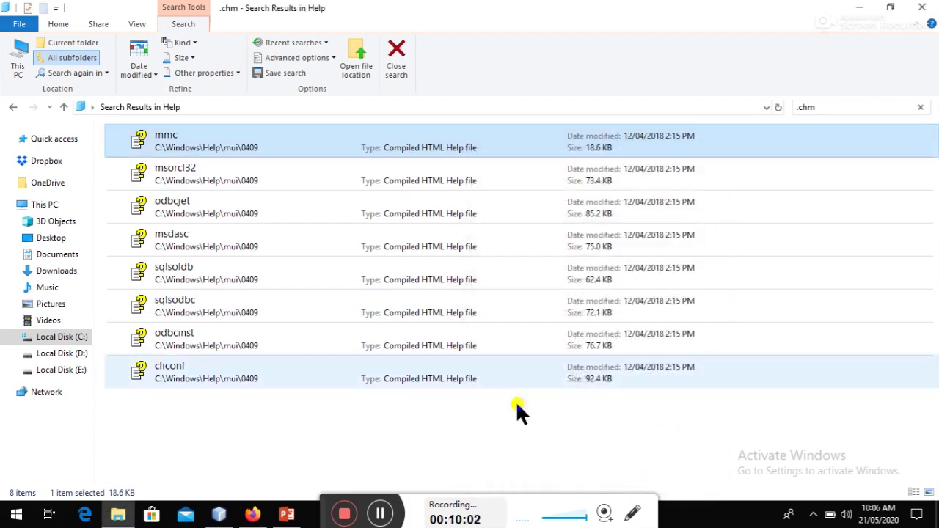
Step: Try searching the Help folder for .bat, and clear the search
click(806, 108)
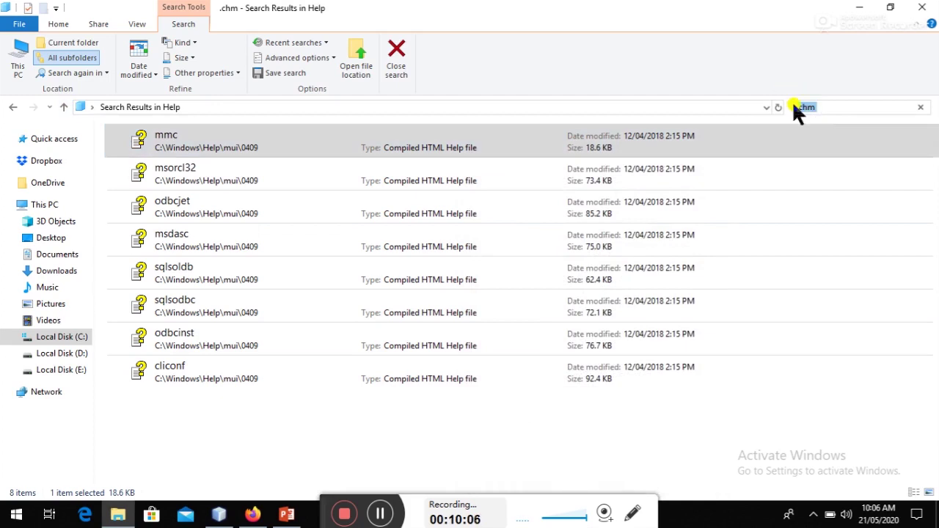
text(ba)
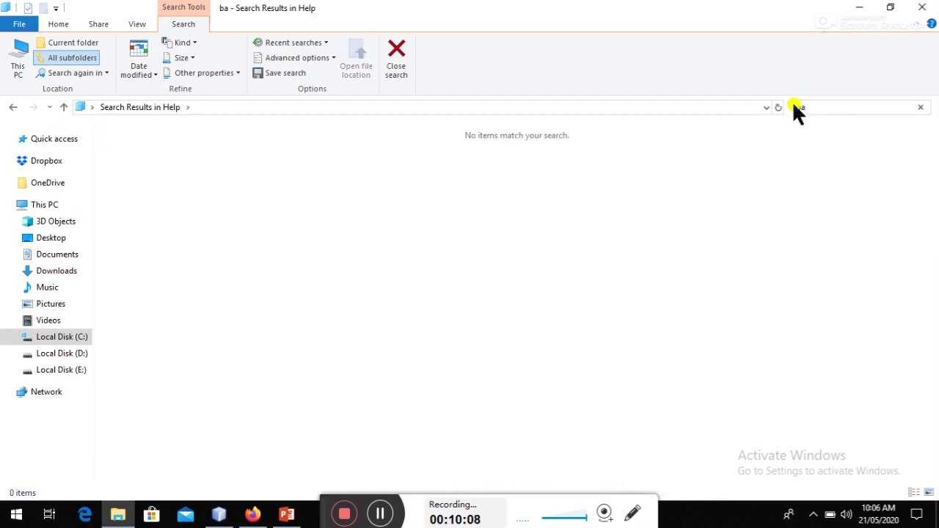
key(BackSpace)
key(BackSpace)
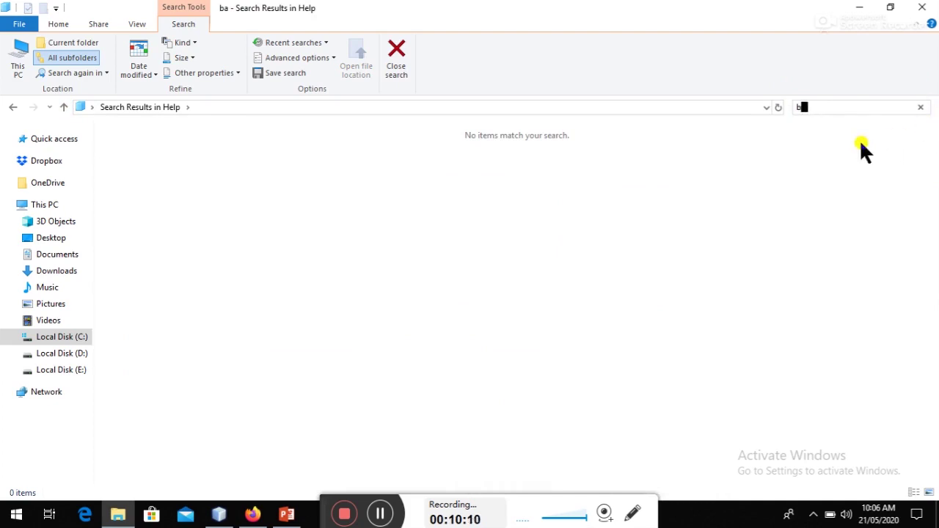
text(.bat)
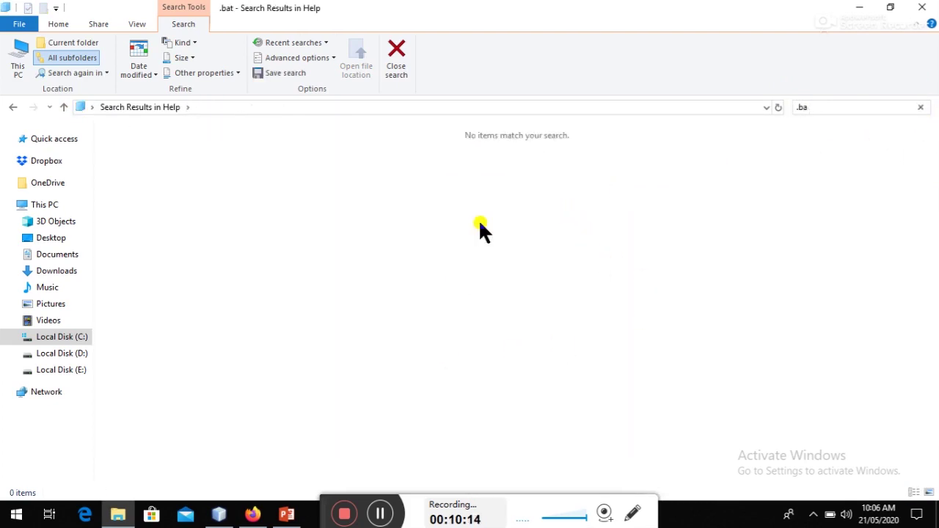
key(BackSpace)
key(BackSpace)
key(BackSpace)
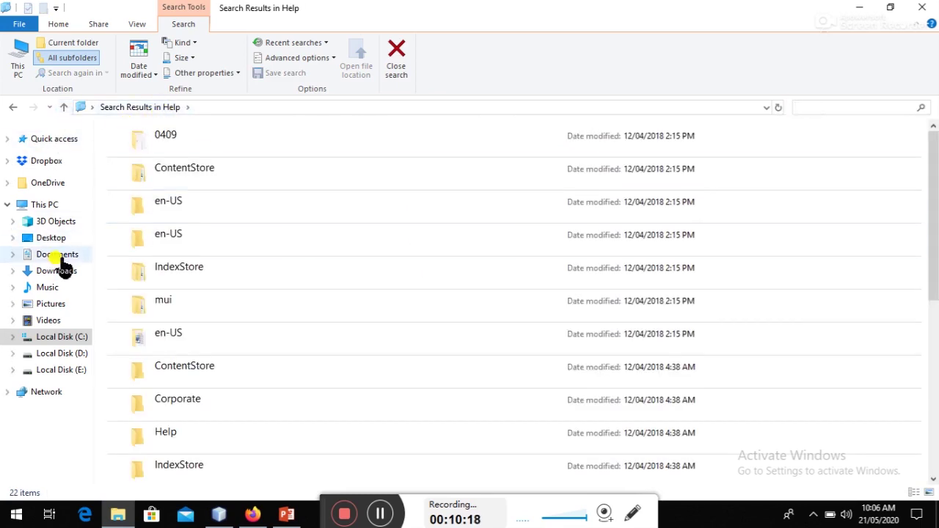
Step: Search the Windows folder on Local Disk (C:) for .bat and look through the results for batch files
click(59, 339)
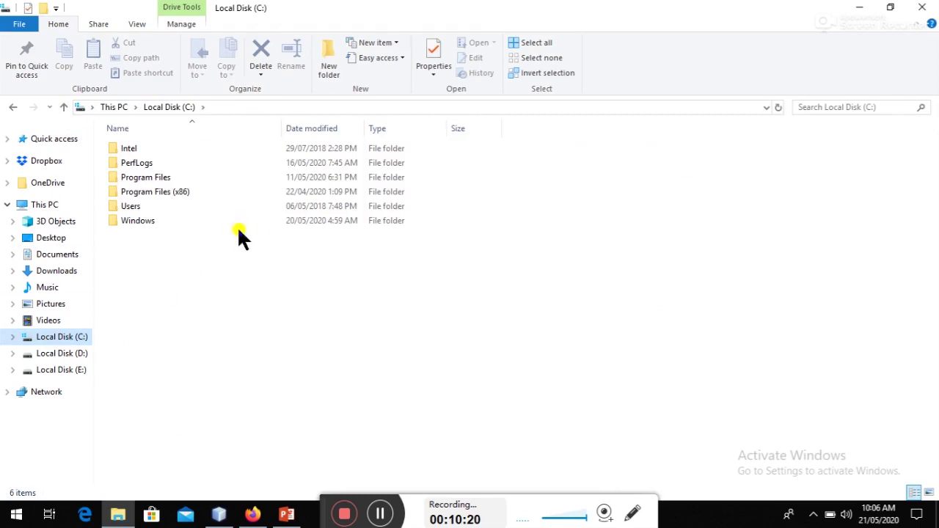
double_click(242, 221)
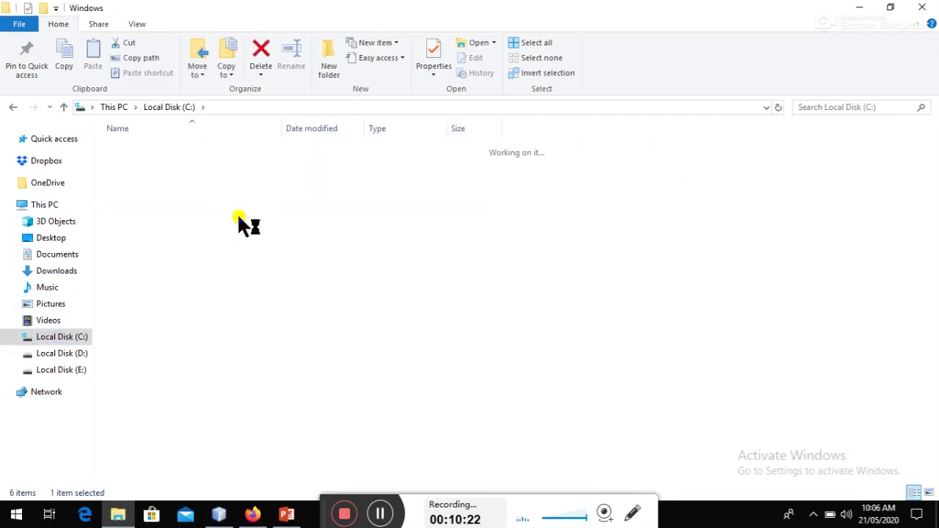
click(801, 107)
text(.bat)
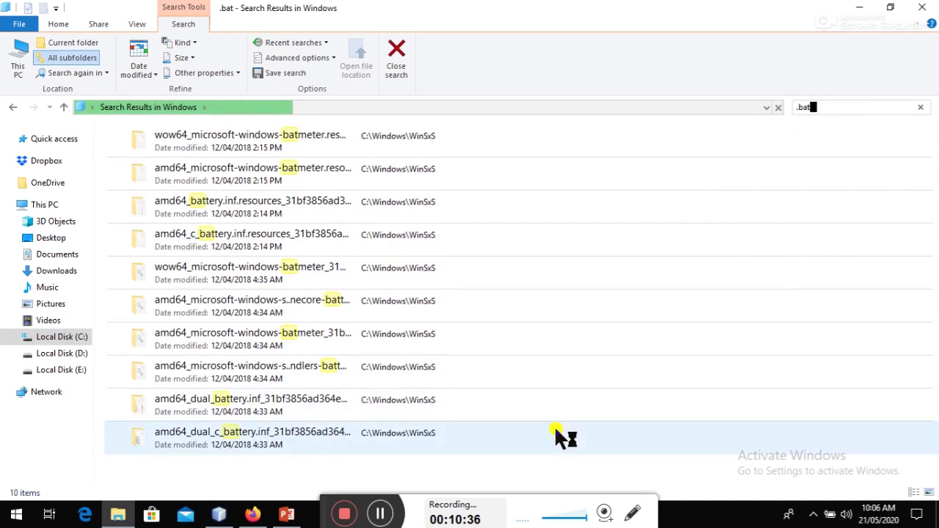
key(Down)
key(Down)
key(Down)
key(Down)
key(Down)
key(Down)
key(Down)
key(Down)
key(Down)
key(Down)
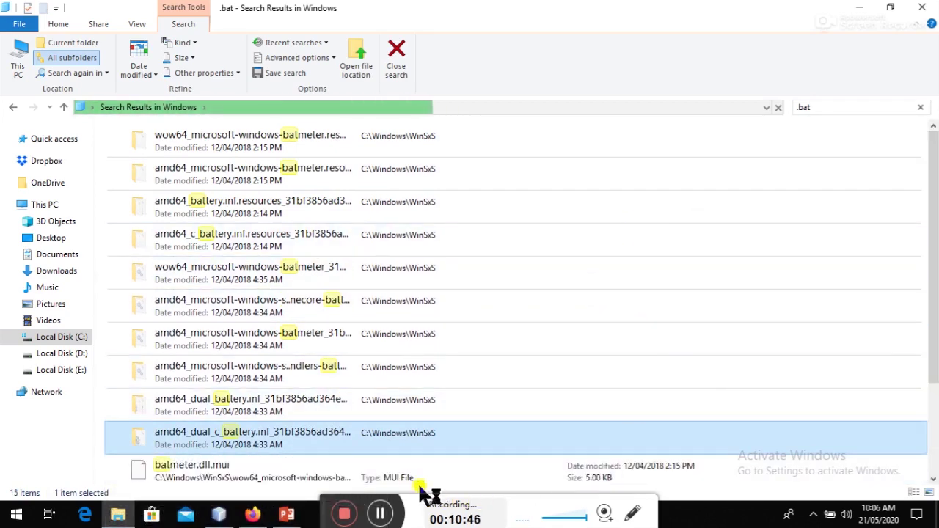
scroll(933, 323, down, 4)
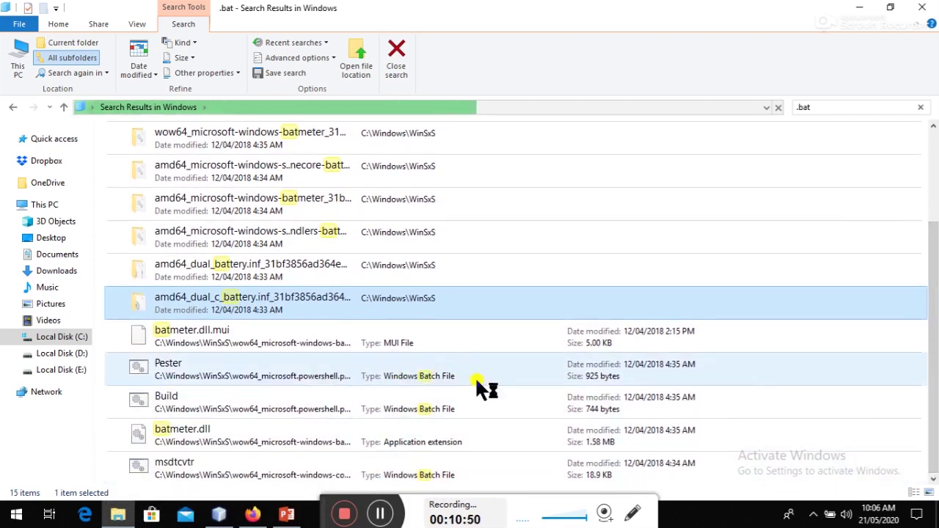
Step: Check the file type and extension of the Pester batch file in its properties, and close them
right_click(443, 374)
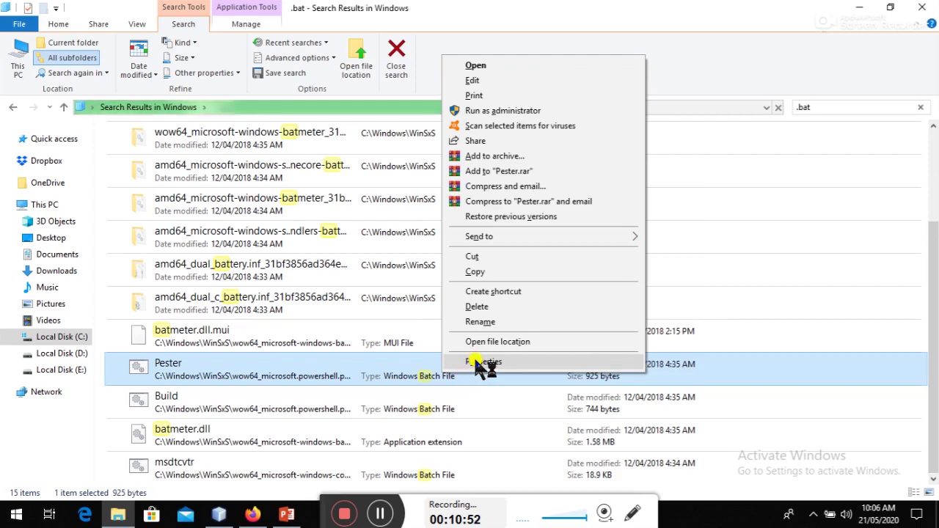
click(484, 363)
double_click(587, 234)
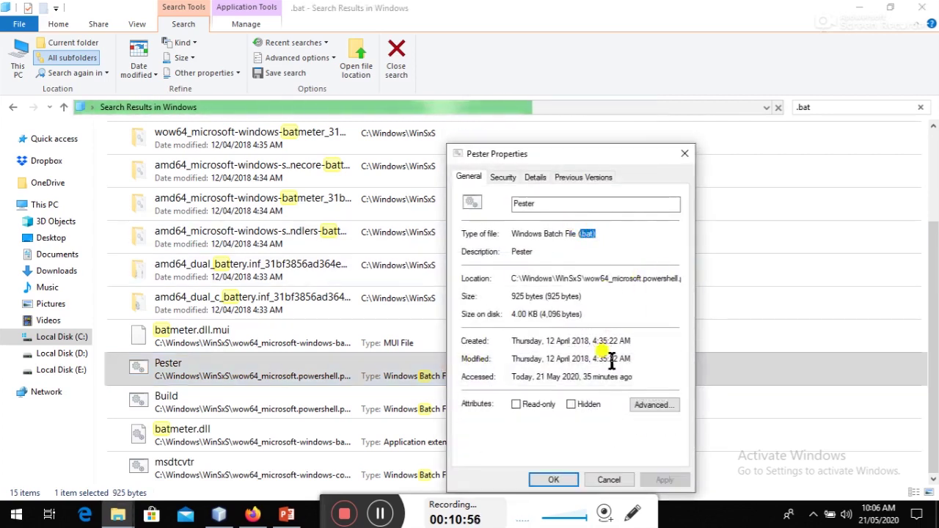
click(607, 481)
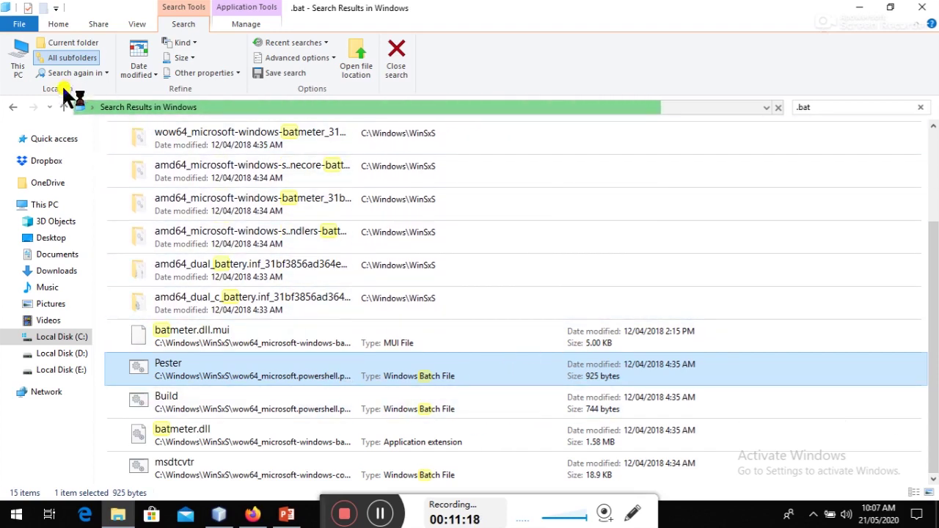
Step: Switch to the PowerPoint presentation and run the slide show from the Details slide to the Planning a Computer Program slide
click(863, 11)
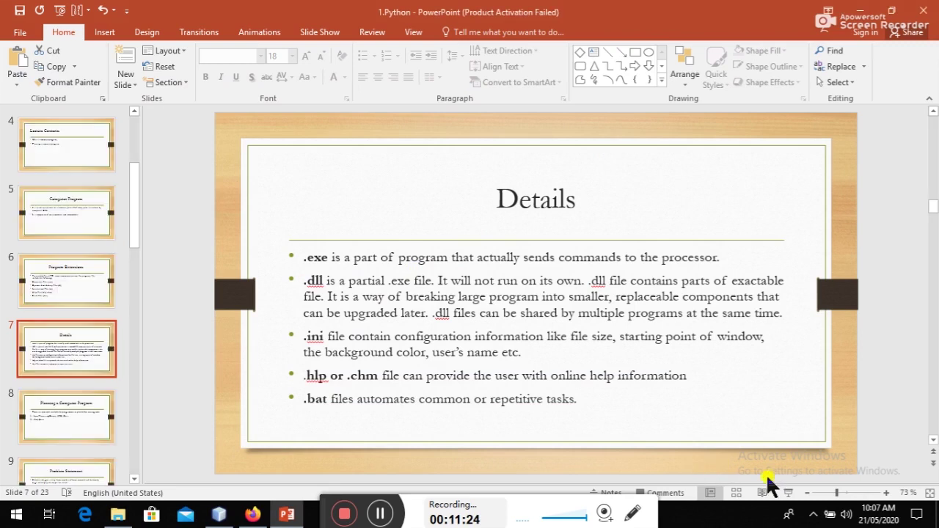
click(787, 493)
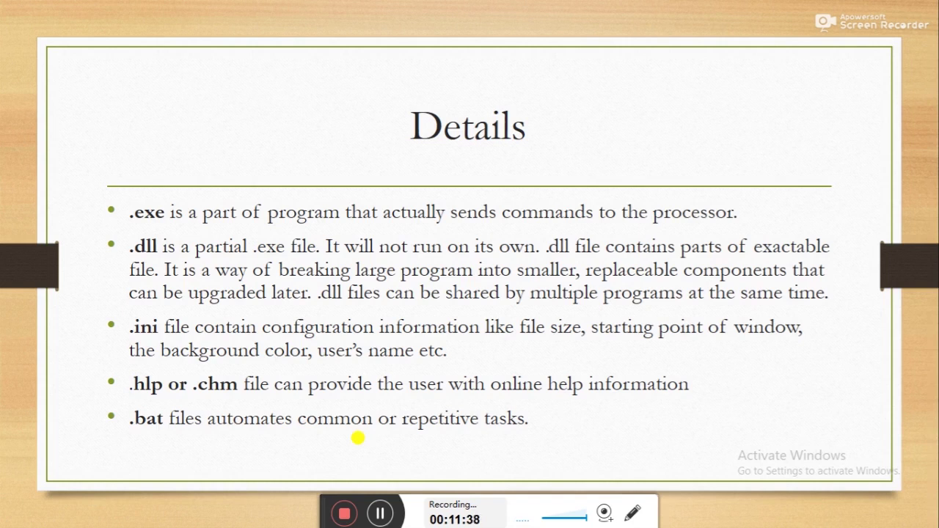
click(358, 437)
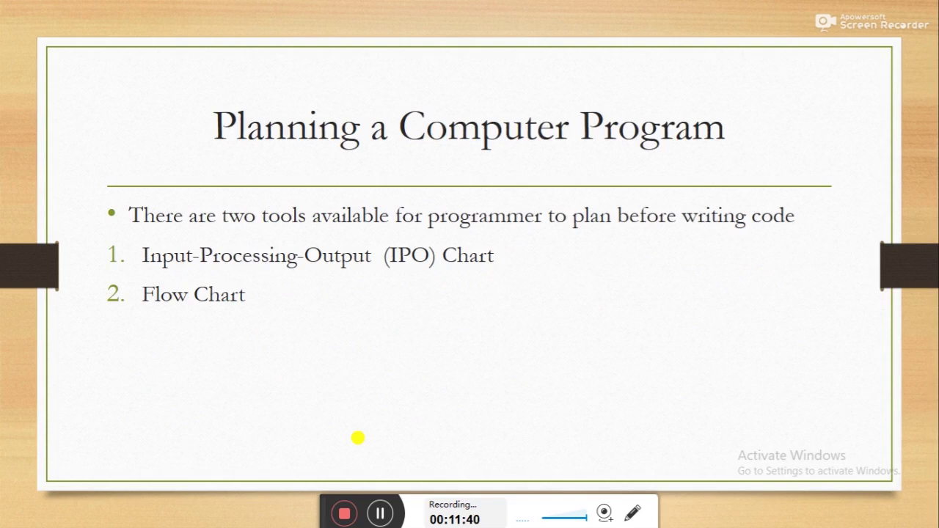